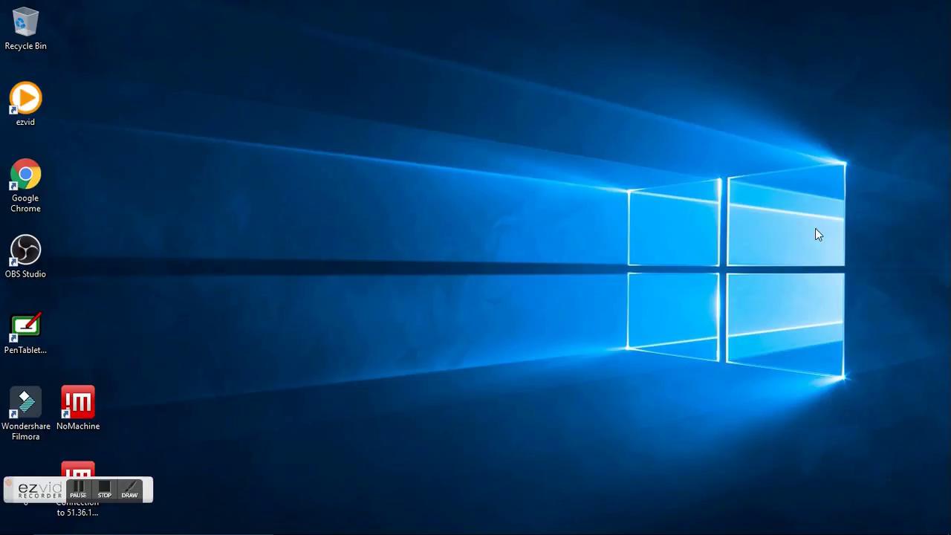
Start ezvid screen recording and drag its recorder toolbar off the desktop icons.
{"action": "left_click", "coordinate": [42, 101]}
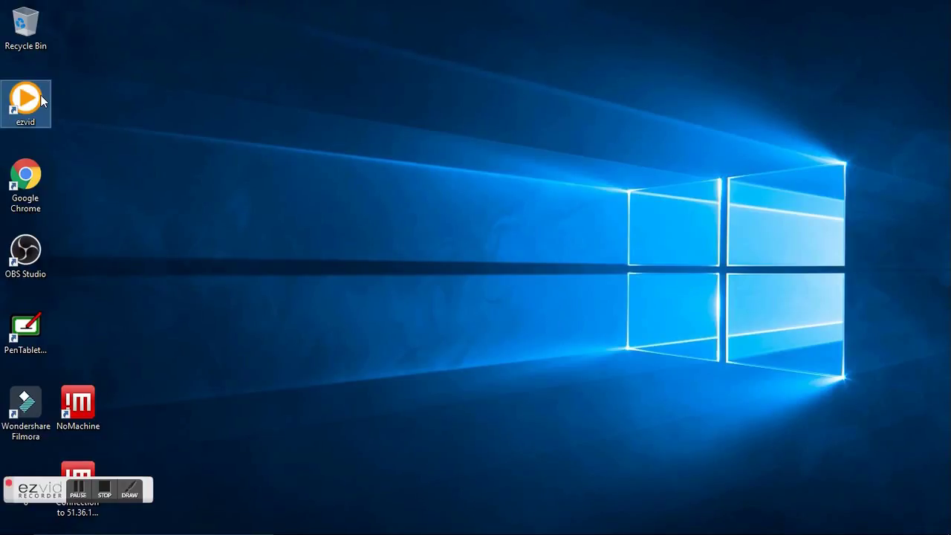
{"action": "left_click", "coordinate": [28, 263]}
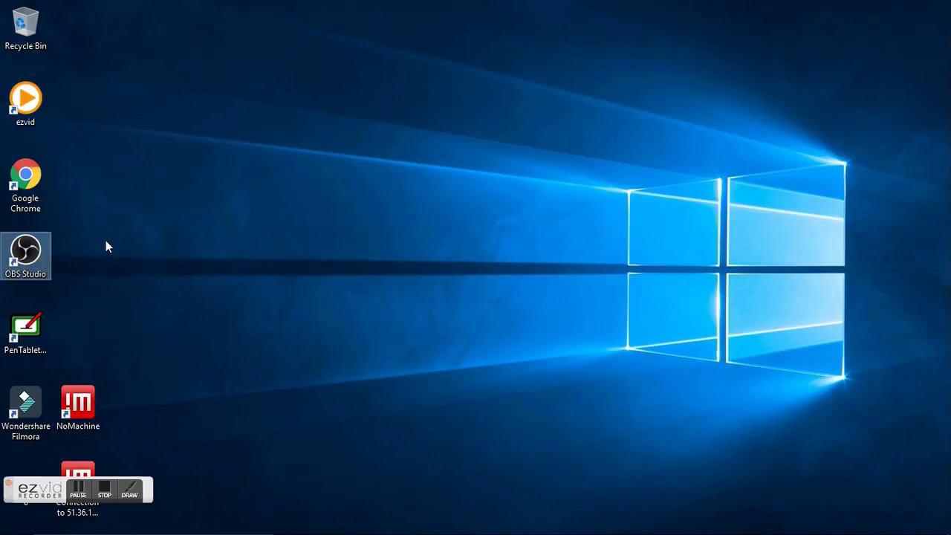
{"action": "left_click", "coordinate": [41, 95]}
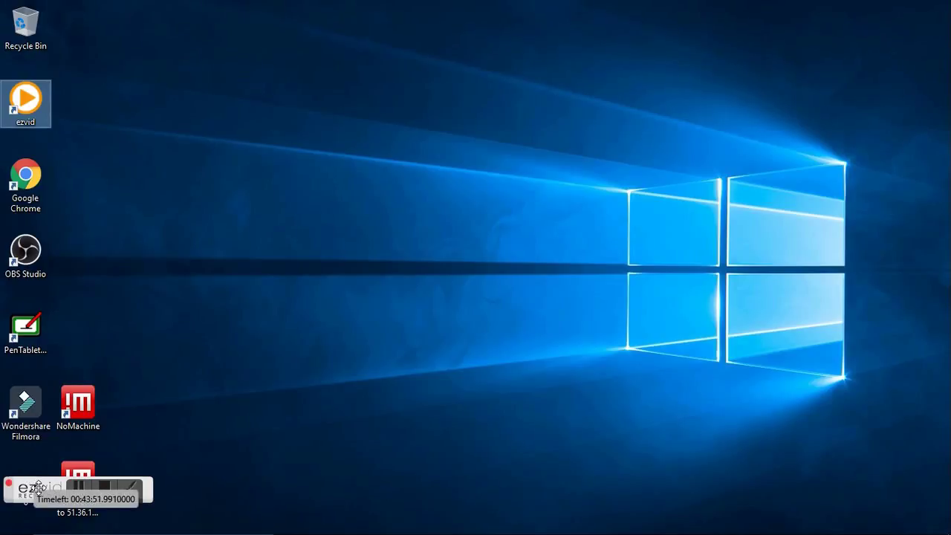
{"action": "left_click_drag", "start_coordinate": [37, 487], "coordinate": [324, 448]}
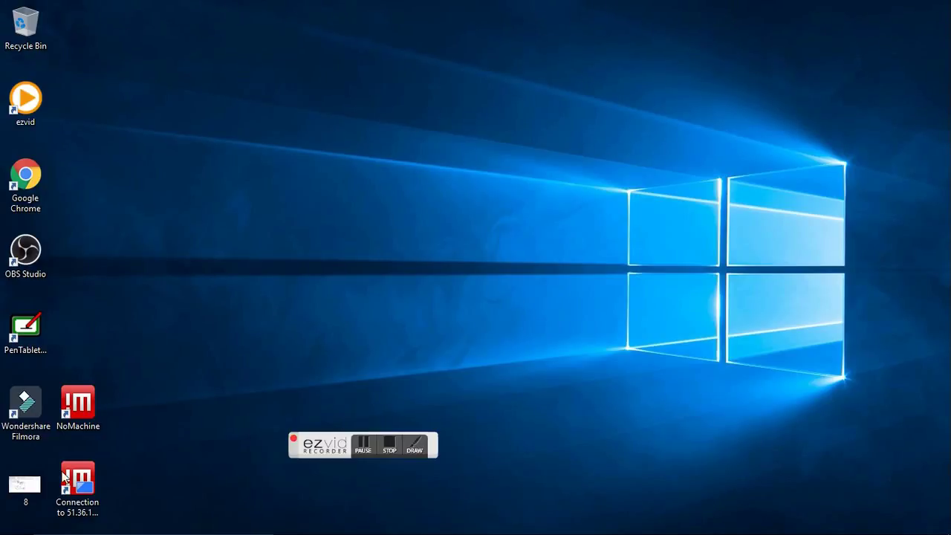
{"action": "mouse_move", "coordinate": [416, 528]}
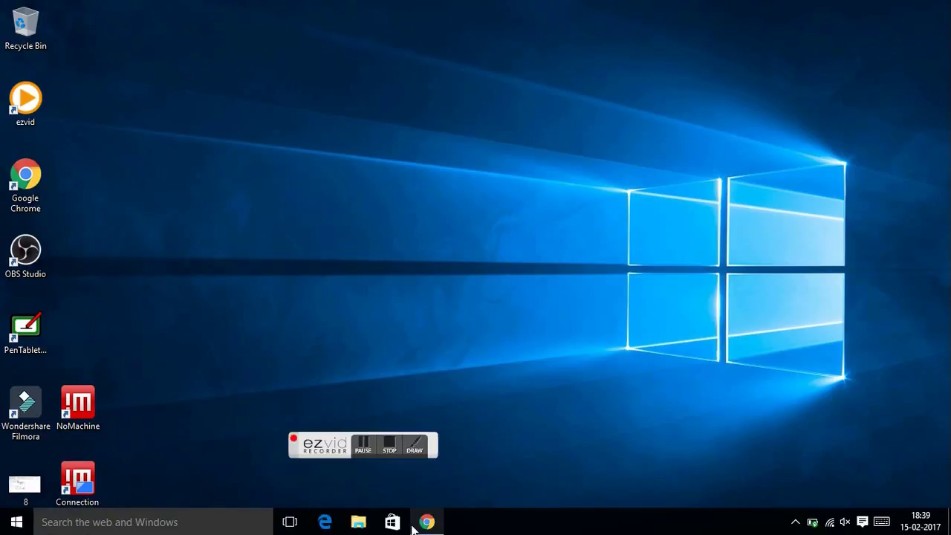
Bring Chrome's downloads page, listing the NoMachine and AeroAdmin installers, to the front.
{"action": "left_click", "coordinate": [427, 522]}
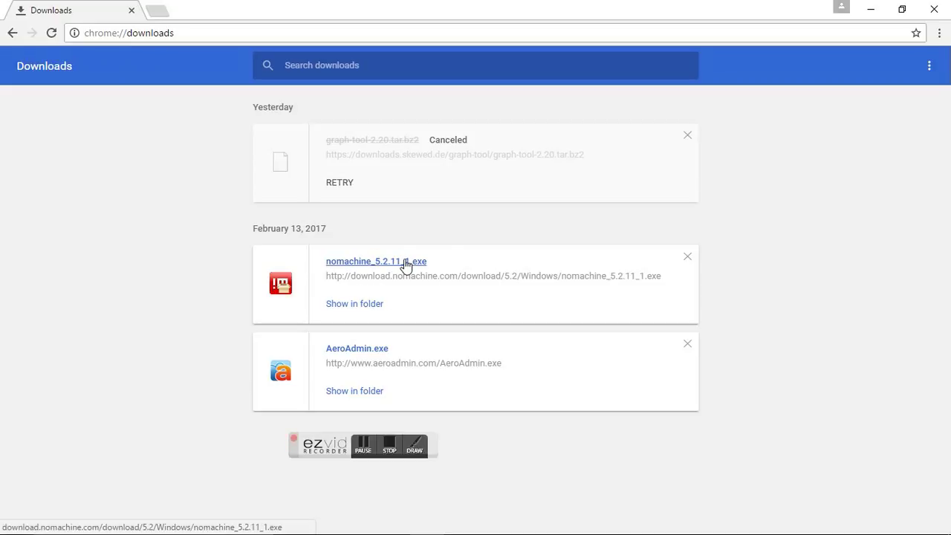
Minimize Chrome, launch NoMachine, and turn off its welcome message to reach Recent connections.
{"action": "left_click", "coordinate": [869, 10]}
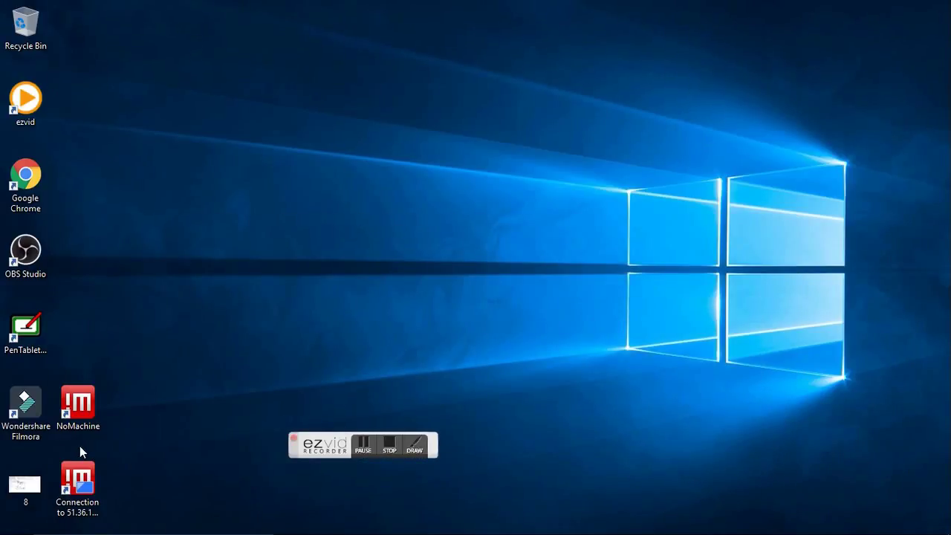
{"action": "double_click", "coordinate": [90, 414]}
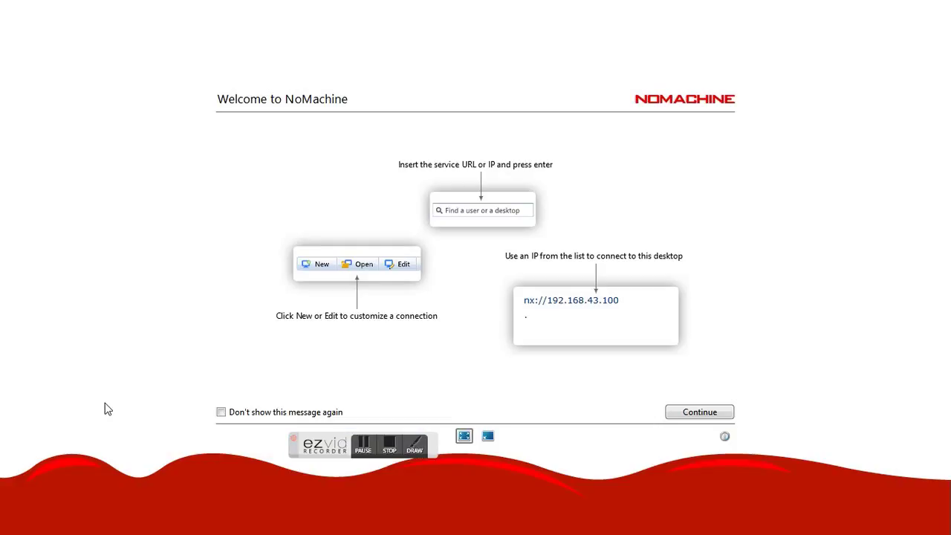
{"action": "left_click", "coordinate": [221, 413]}
{"action": "left_click", "coordinate": [700, 415]}
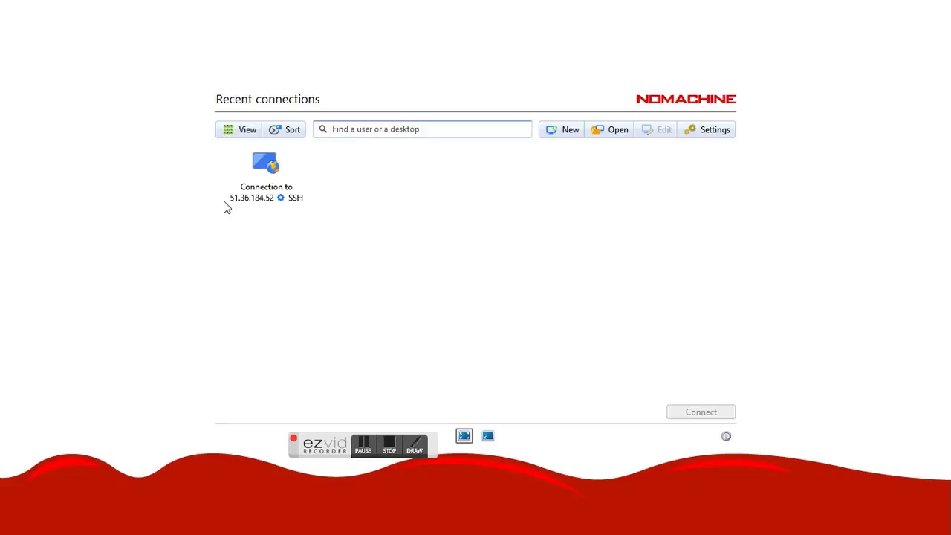
Try NoMachine's user/desktop search field, then leave NoMachine for the Windows desktop.
{"action": "left_click", "coordinate": [372, 128]}
{"action": "right_click", "coordinate": [371, 128]}
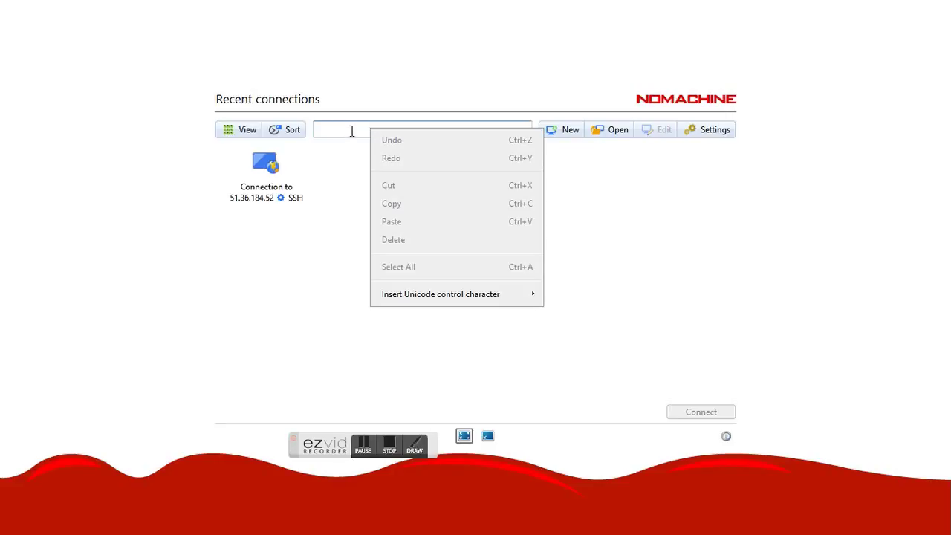
{"action": "left_click", "coordinate": [352, 131]}
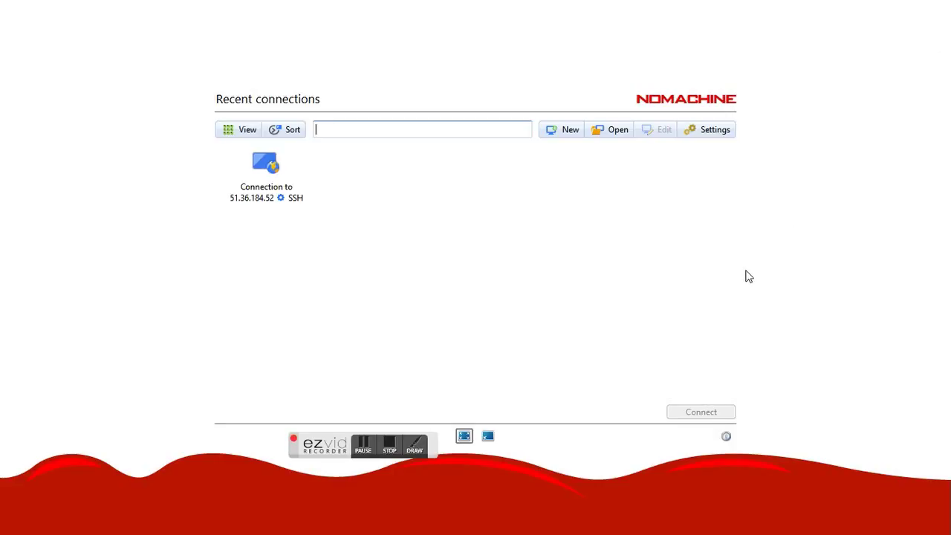
{"action": "key", "text": "super+d"}
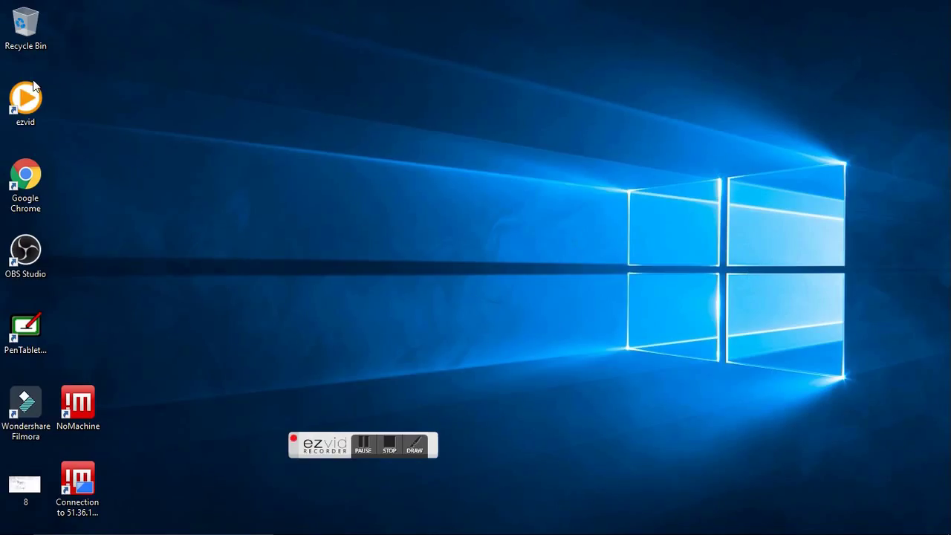
{"action": "left_click", "coordinate": [26, 98]}
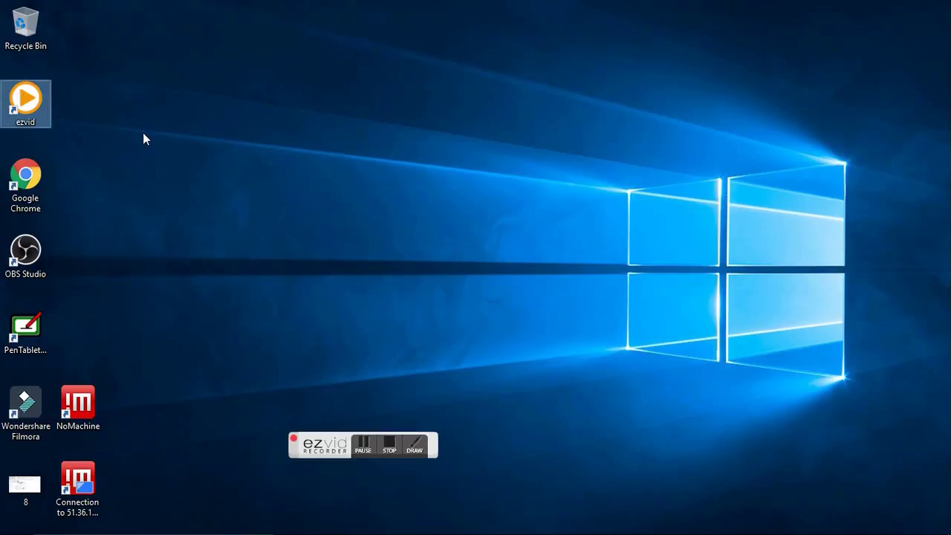
{"action": "left_click", "coordinate": [278, 289]}
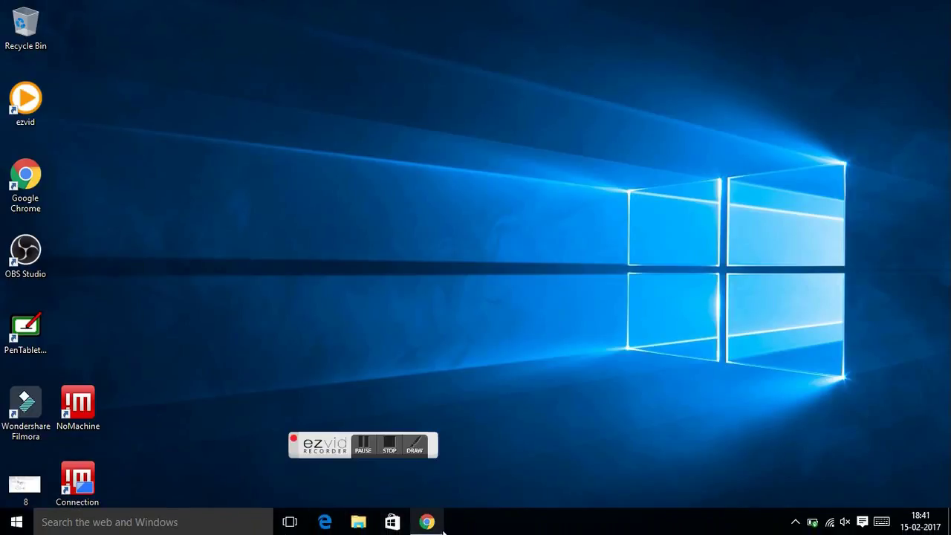
{"action": "left_click", "coordinate": [437, 528]}
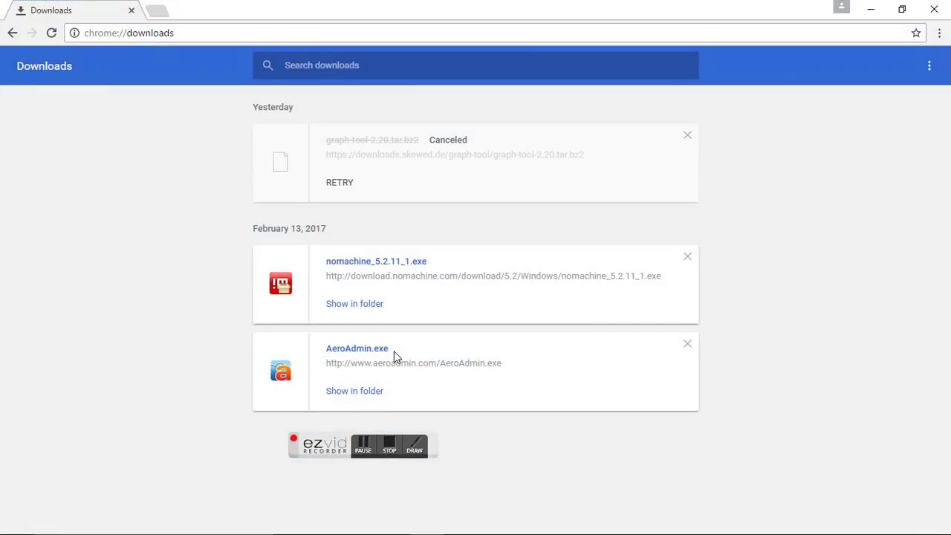
{"action": "left_click", "coordinate": [869, 14]}
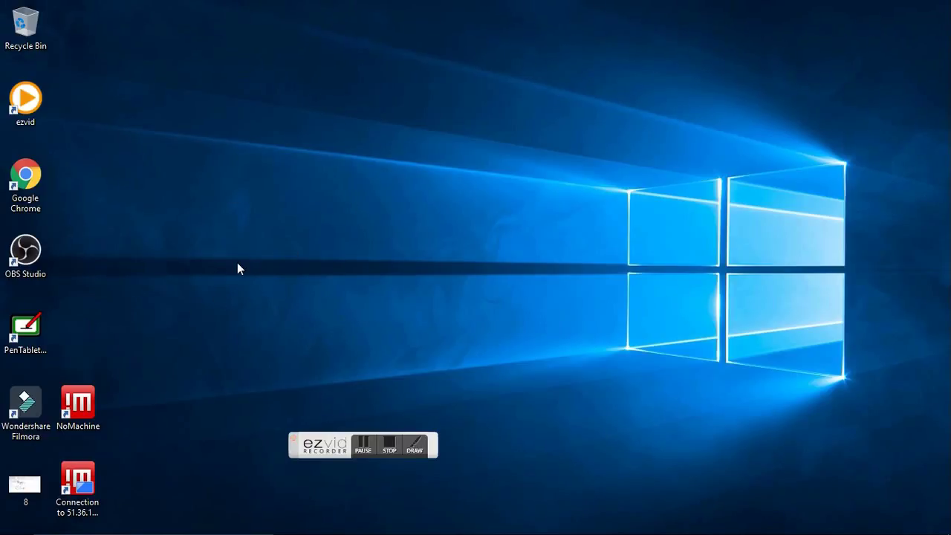
{"action": "left_click_drag", "start_coordinate": [199, 289], "coordinate": [298, 173]}
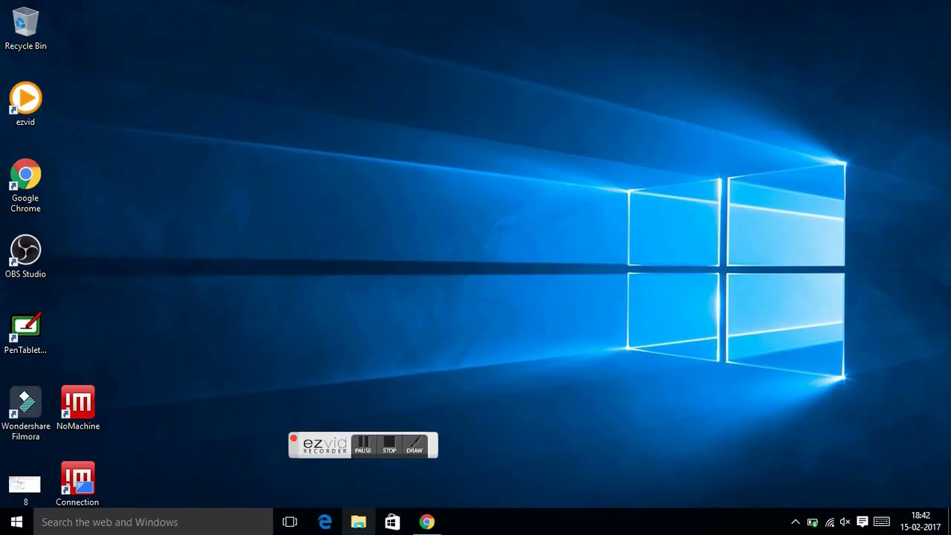
Open File Explorer and browse to Documents\ezvid\projects\9.
{"action": "left_click", "coordinate": [358, 523]}
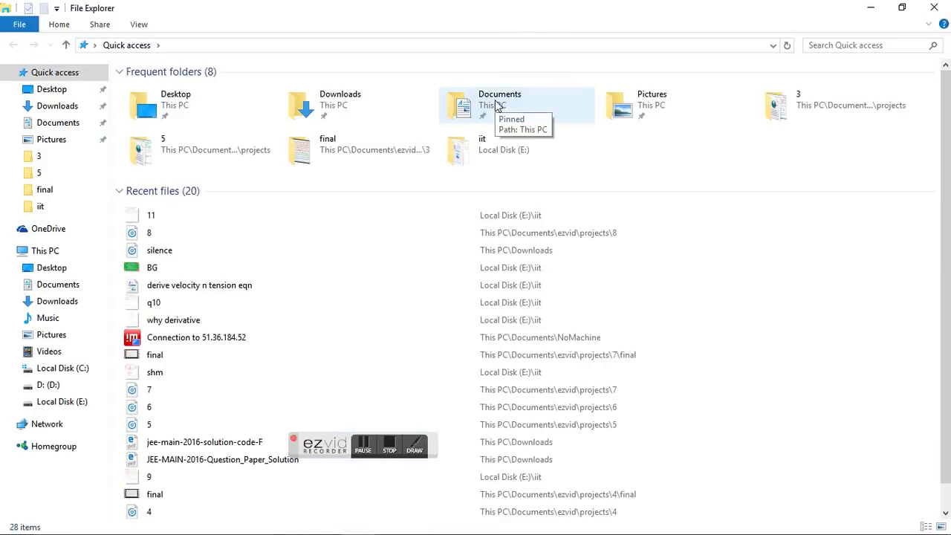
{"action": "double_click", "coordinate": [496, 104]}
{"action": "left_click", "coordinate": [186, 91]}
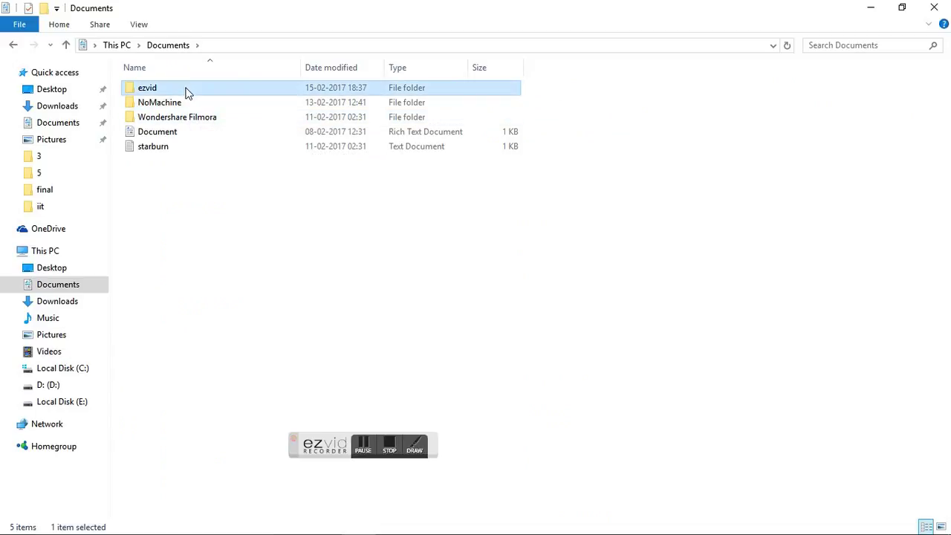
{"action": "double_click", "coordinate": [186, 90]}
{"action": "double_click", "coordinate": [185, 104]}
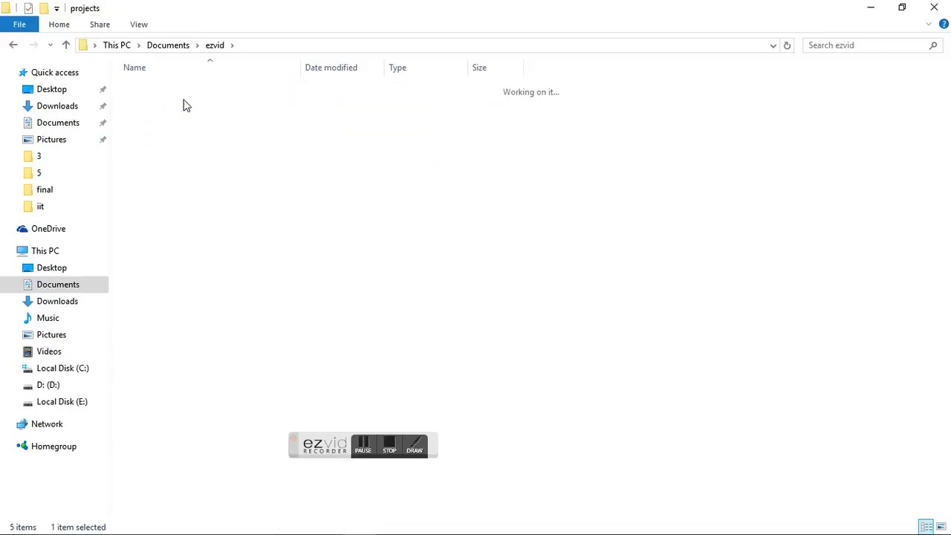
{"action": "double_click", "coordinate": [151, 208]}
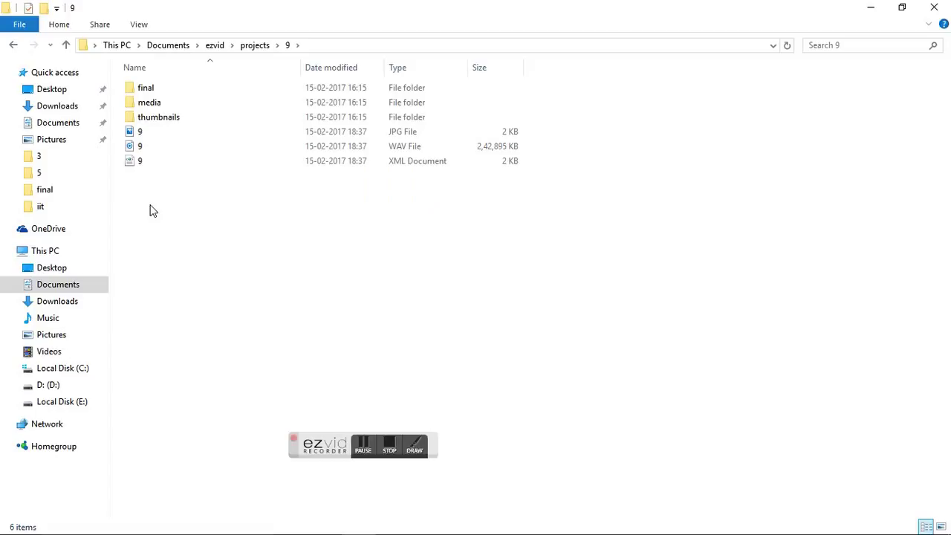
Play 9.wav in Groove Music and seek ahead to about 3:33.
{"action": "left_click", "coordinate": [156, 150]}
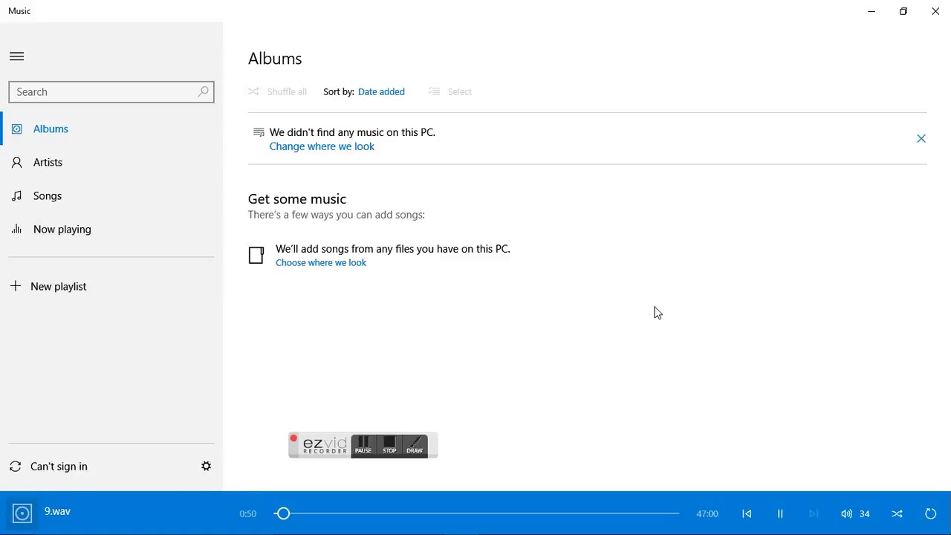
{"action": "left_click", "coordinate": [305, 515]}
{"action": "left_click", "coordinate": [307, 518]}
Close Groove Music and clear the 9.wav selection in the project folder listing.
{"action": "left_click", "coordinate": [935, 10]}
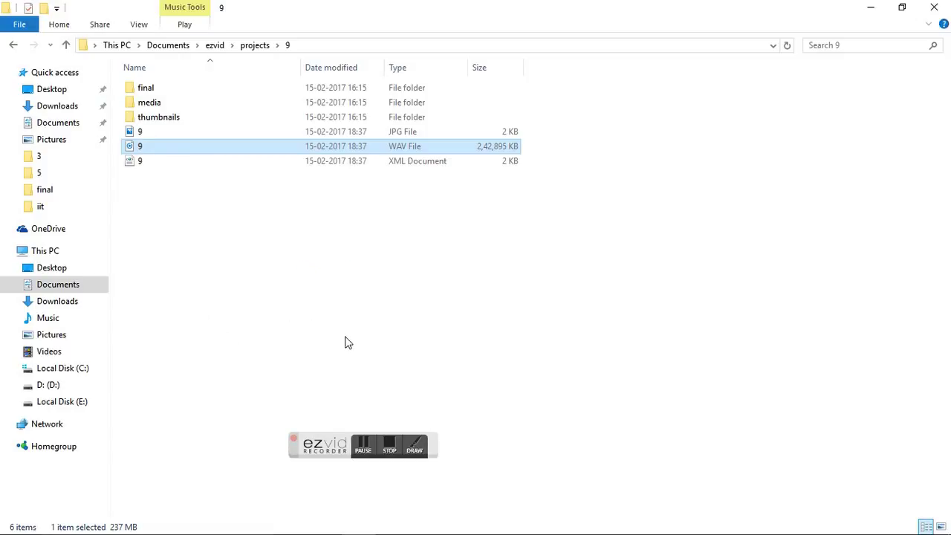
{"action": "left_click", "coordinate": [594, 310]}
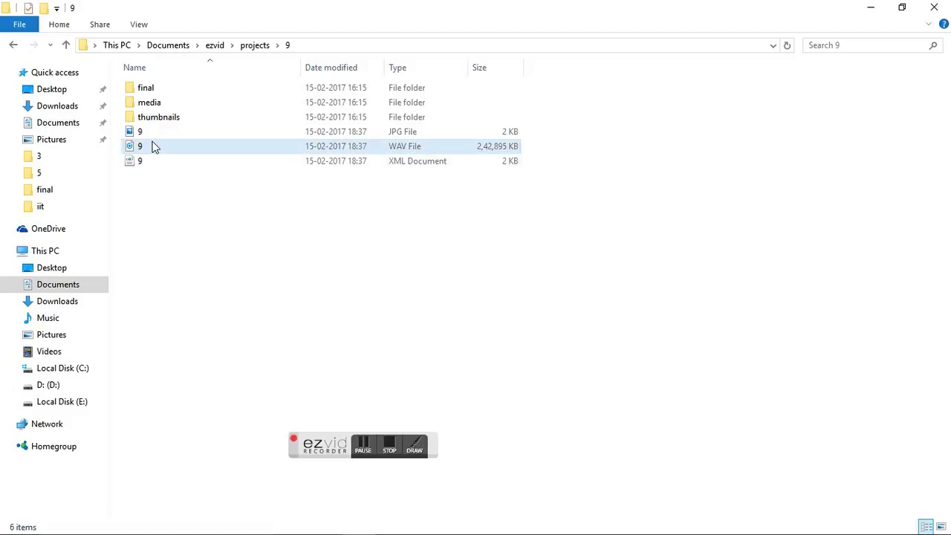
{"action": "left_click", "coordinate": [220, 324]}
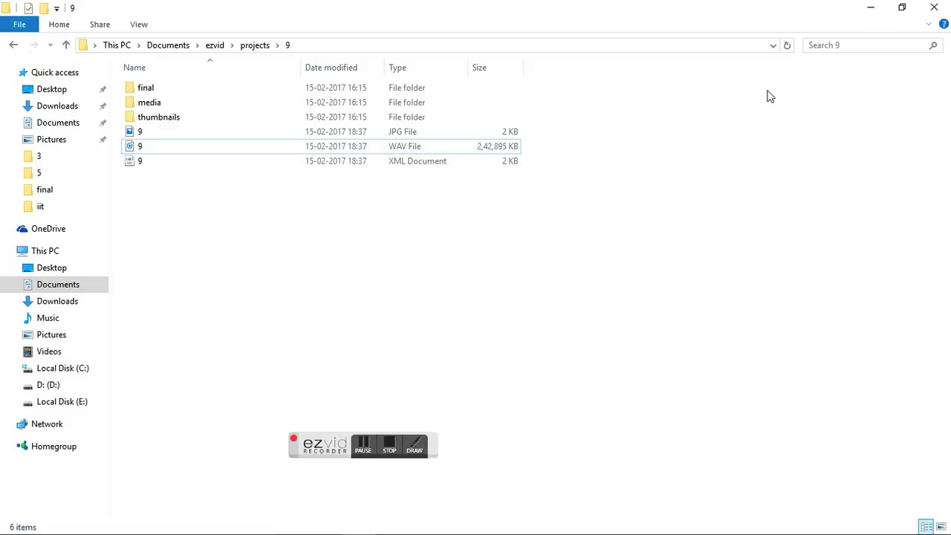
{"action": "left_click_drag", "start_coordinate": [768, 91], "coordinate": [697, 174]}
{"action": "left_click", "coordinate": [938, 8]}
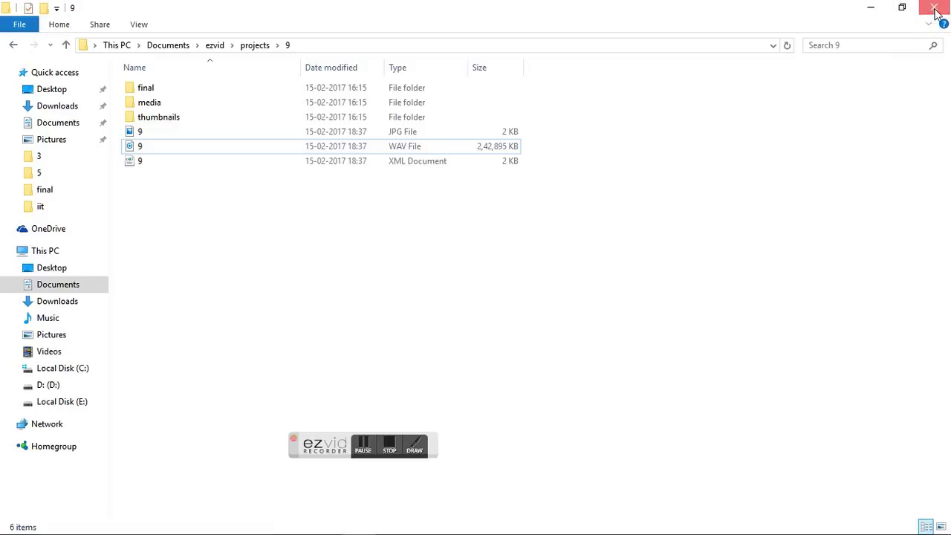
Close the File Explorer window showing project folder 9.
{"action": "left_click", "coordinate": [934, 9]}
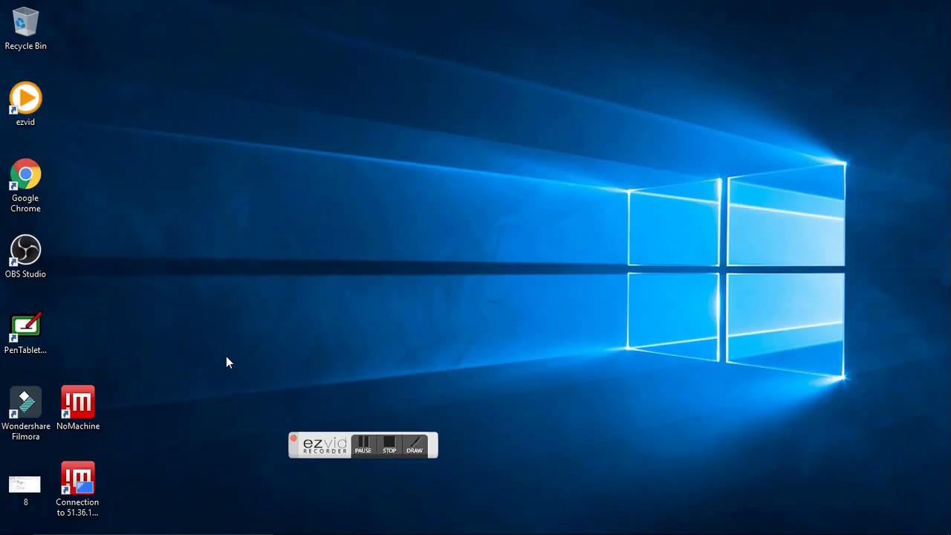